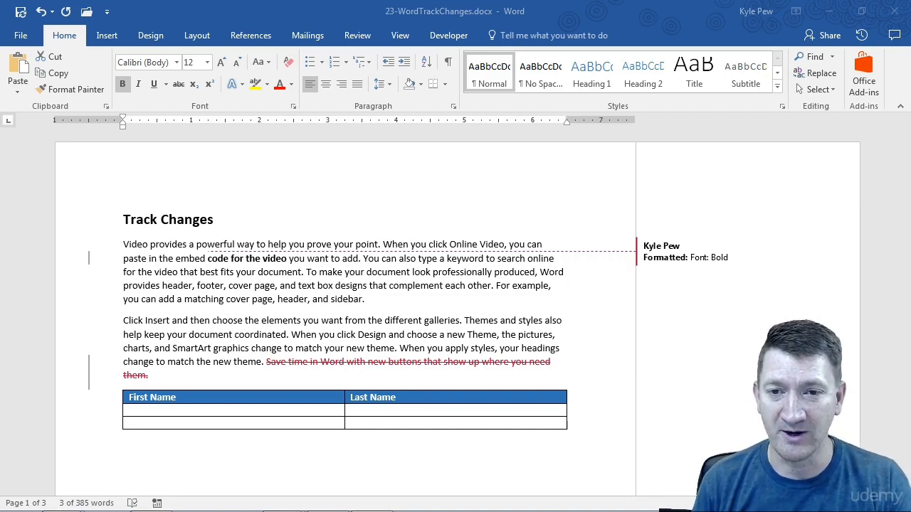
Examine the tracked changes on the first two pages: the bolded phrase, the struck-out sentence and the inserted "Working with Images" heading.
drag(374, 2, 534, 22)
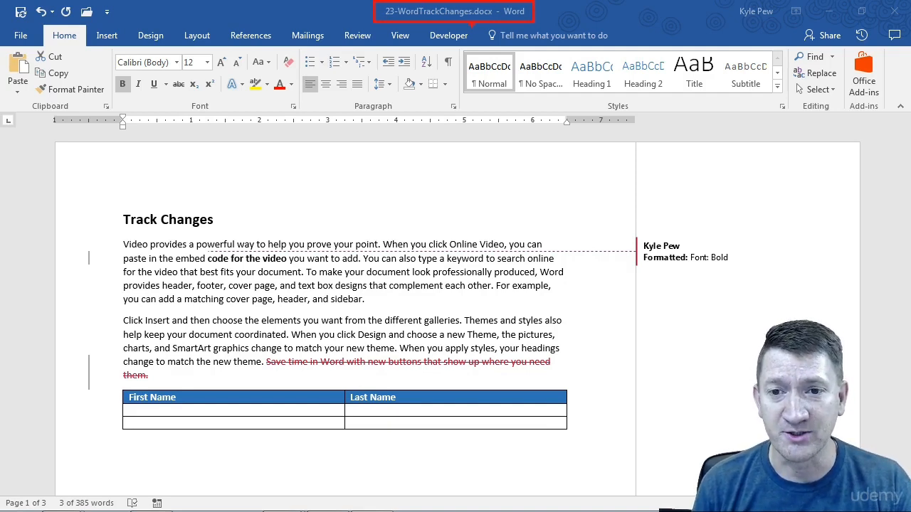
mouse_move(617, 220)
mouse_down()
mouse_move(681, 261)
mouse_move(733, 277)
mouse_up()
drag(682, 238, 725, 188)
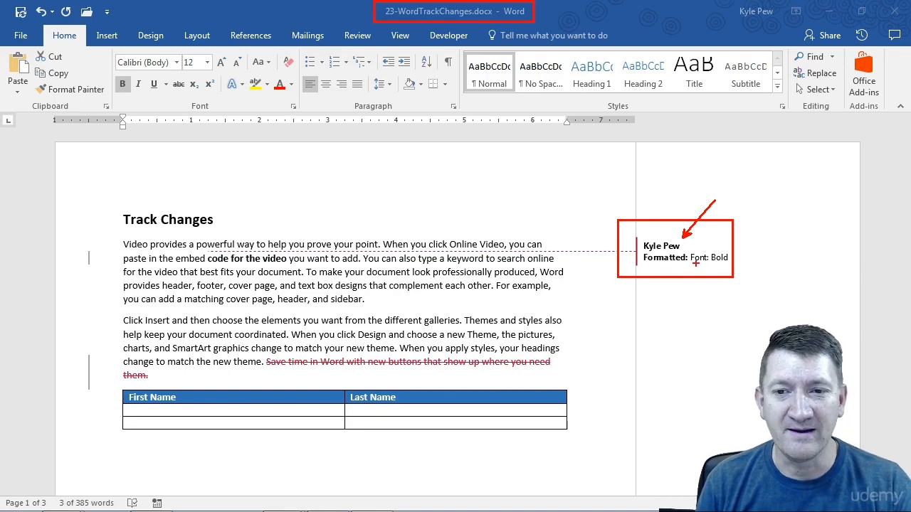
drag(202, 249, 290, 267)
drag(544, 249, 612, 204)
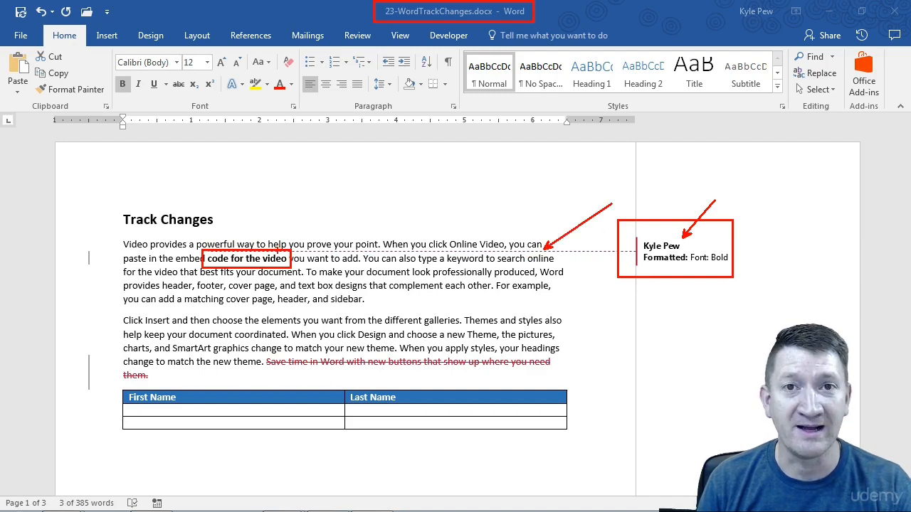
drag(122, 353, 559, 384)
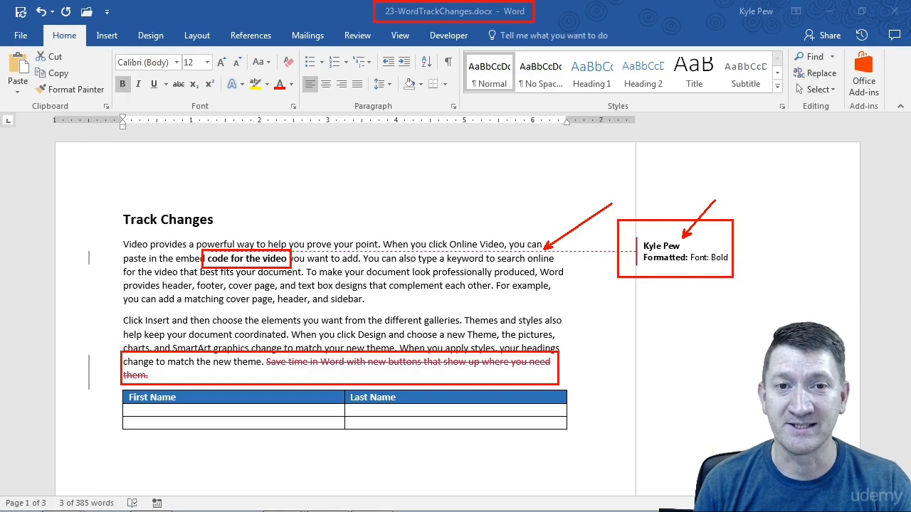
key(Escape)
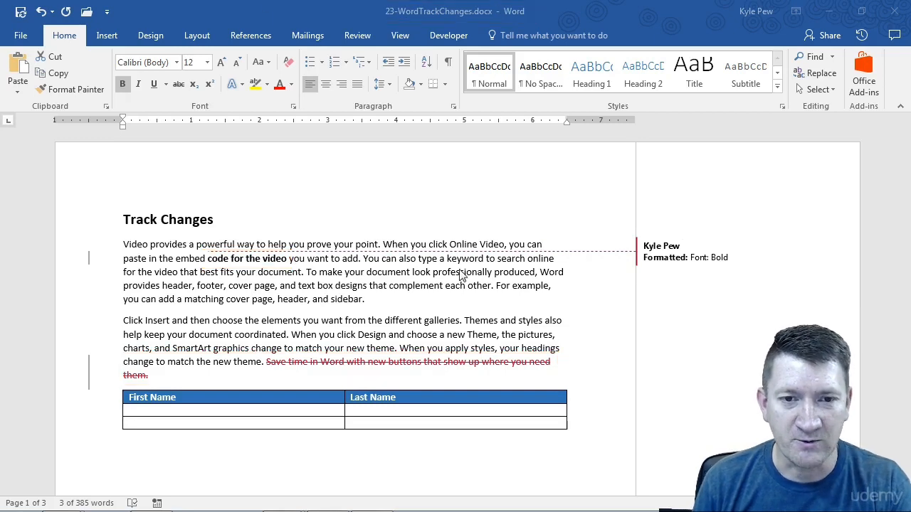
scroll(459, 274, down, 15)
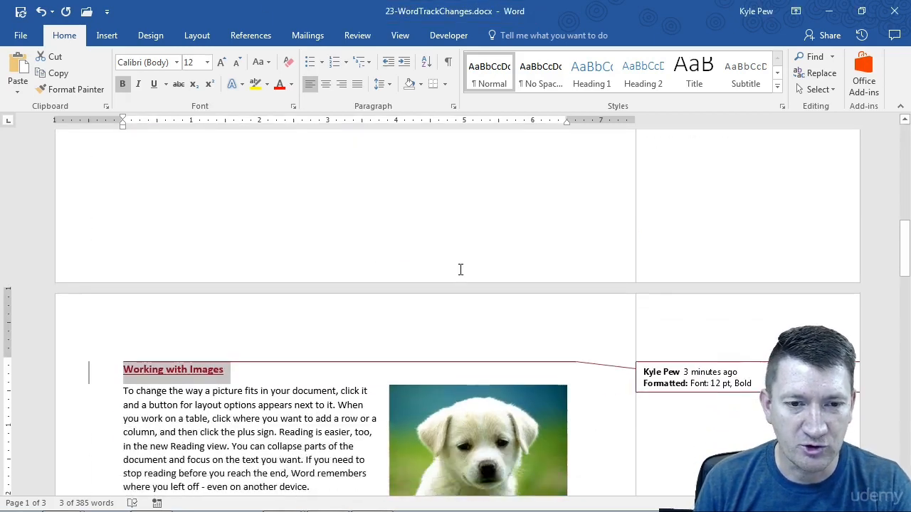
scroll(459, 274, down, 1)
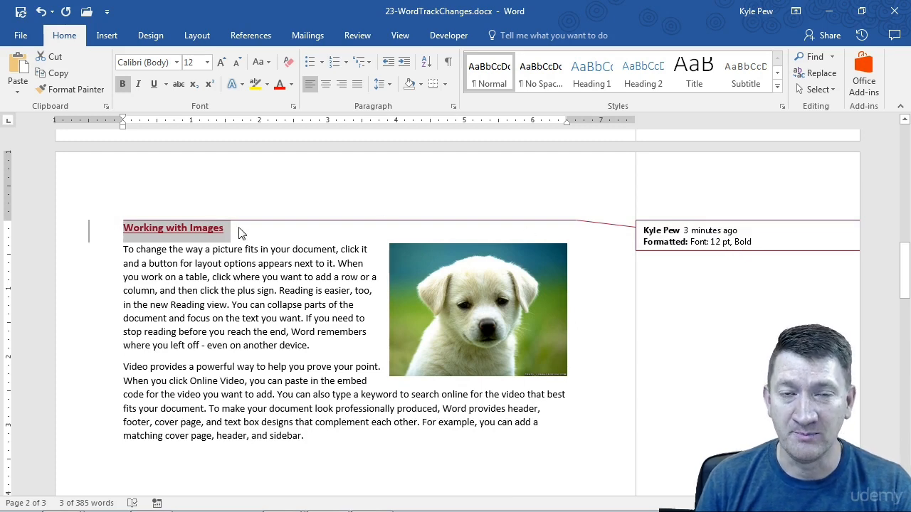
mouse_move(207, 233)
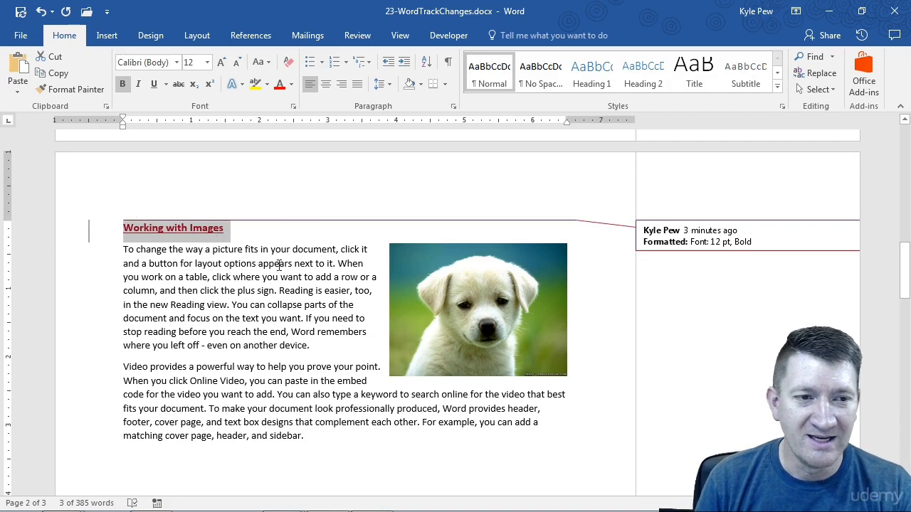
scroll(284, 266, up, 5)
scroll(284, 267, up, 5)
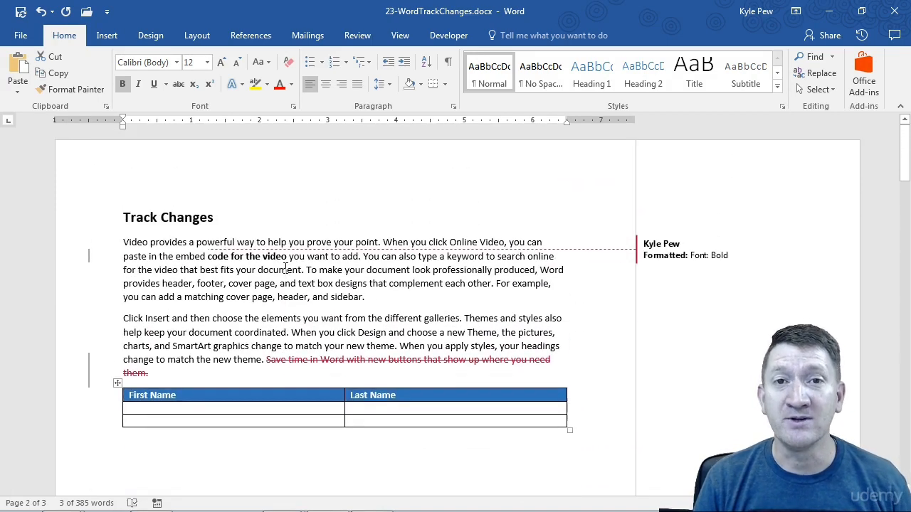
Bold the phrase "To make your document" in the first paragraph.
drag(306, 273, 409, 276)
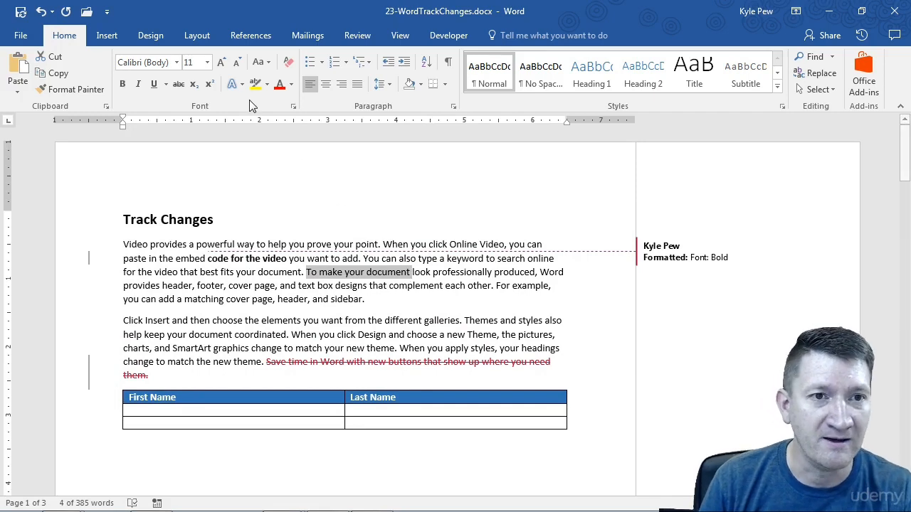
click(123, 85)
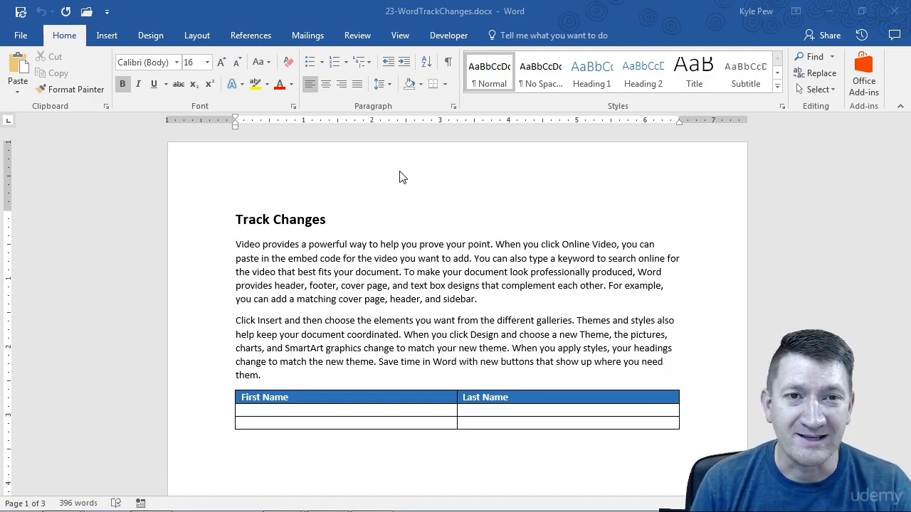
Turn on Track Changes for the document and set the markup display to Simple Markup.
click(357, 39)
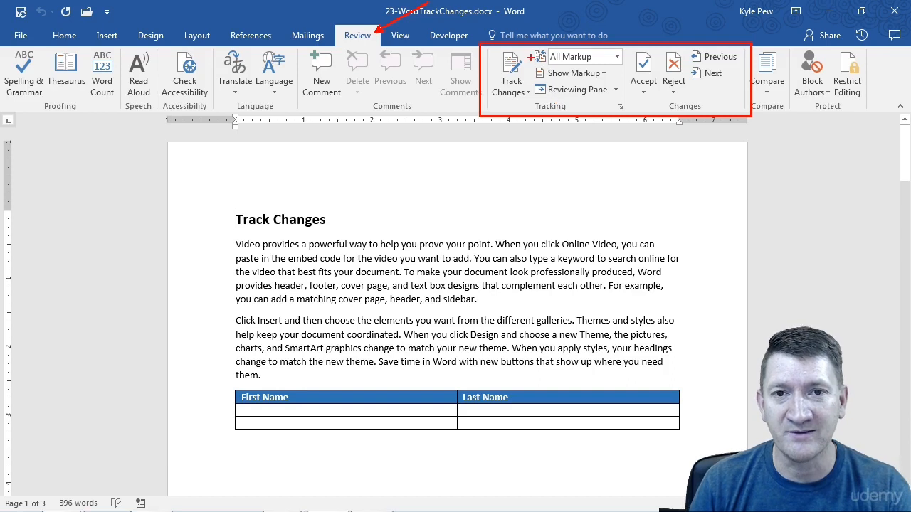
drag(524, 51, 623, 2)
key(Escape)
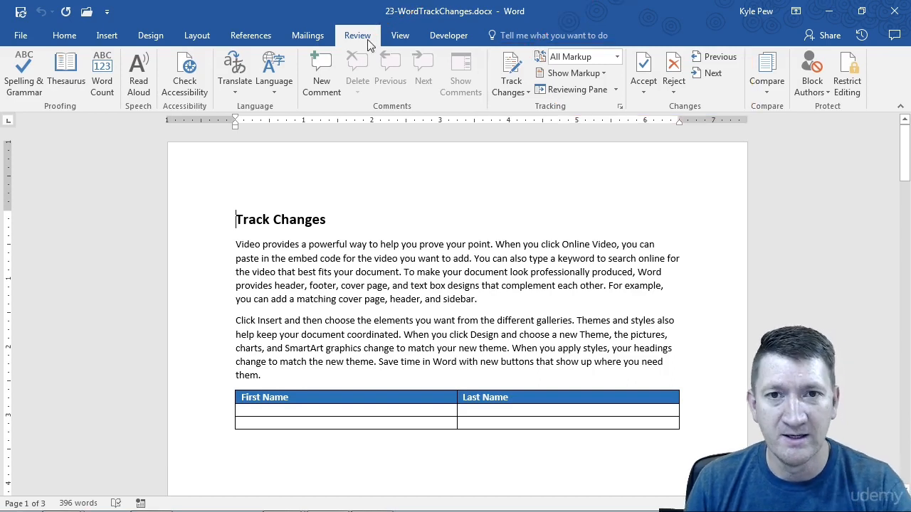
click(511, 66)
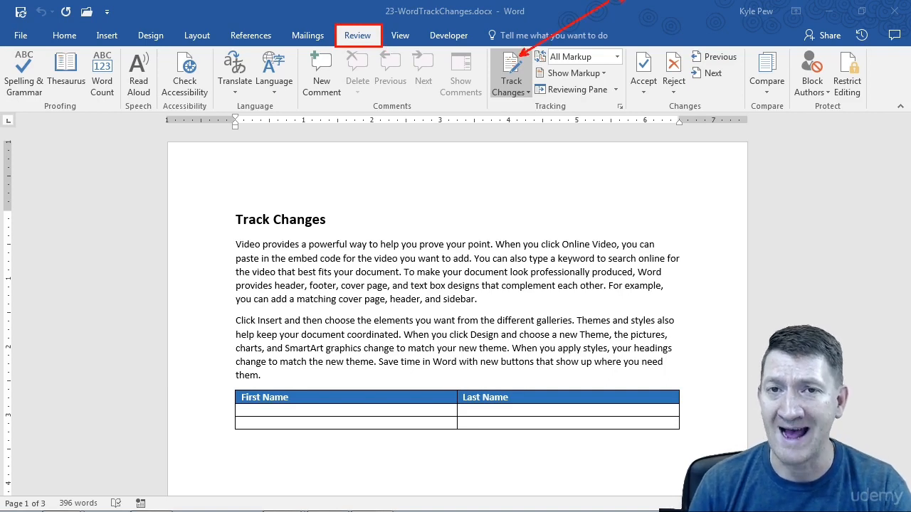
click(606, 69)
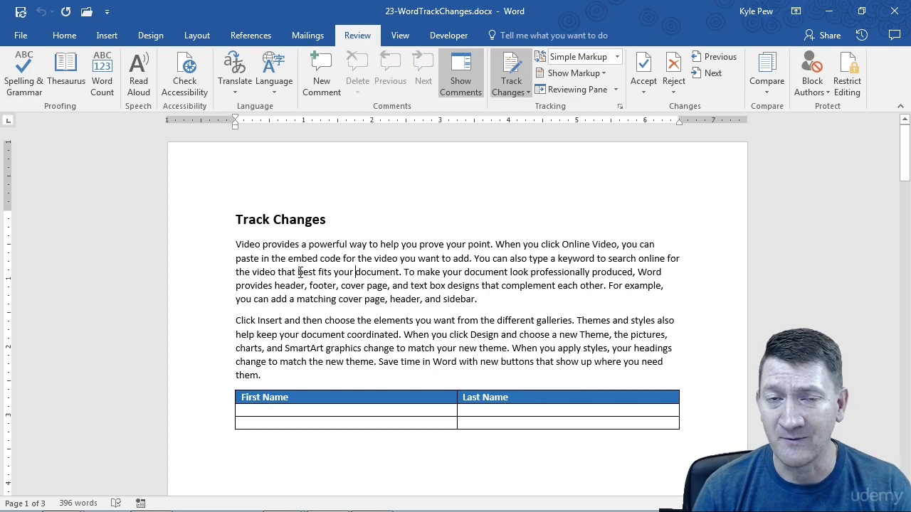
Format the opening sentence "Video provides a powerful way to help you prove your point." as bold with a blue Accent 1 font color.
drag(235, 244, 493, 244)
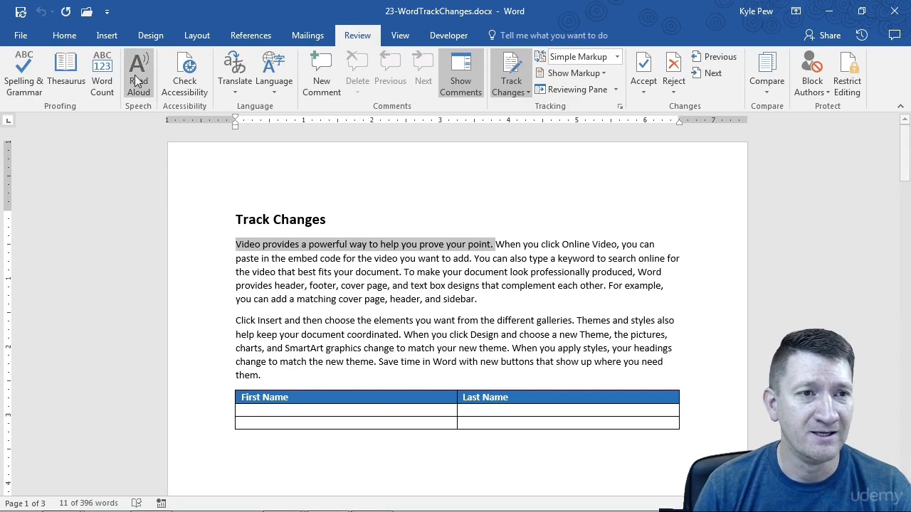
click(72, 36)
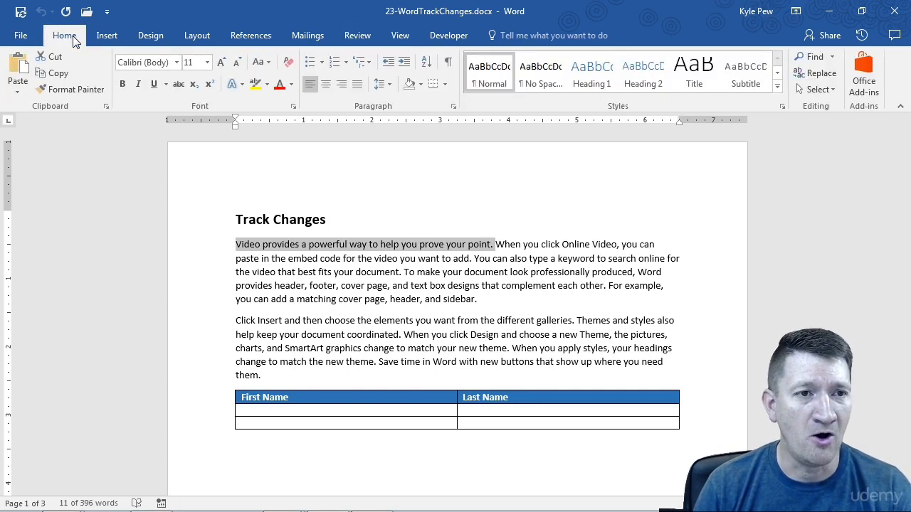
click(122, 84)
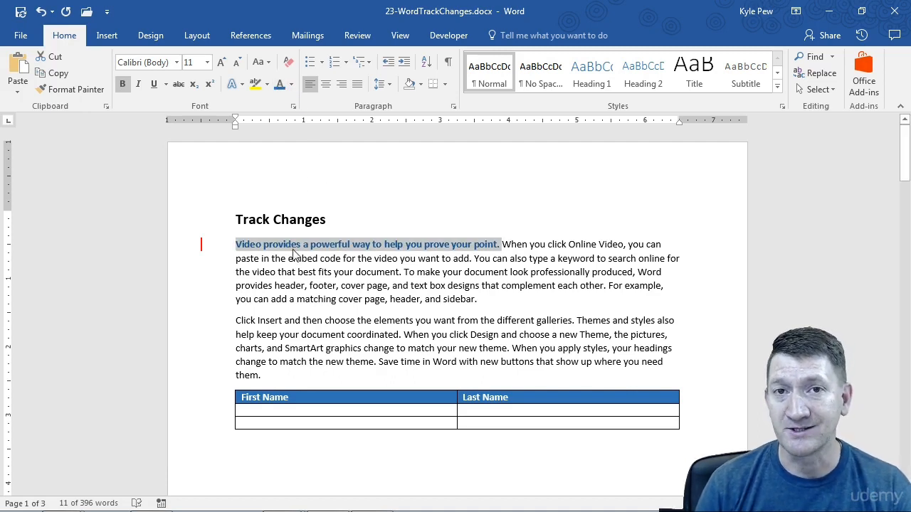
Delete the sentence "Save time in Word with new buttons that show up where you need them." from the second paragraph.
click(358, 36)
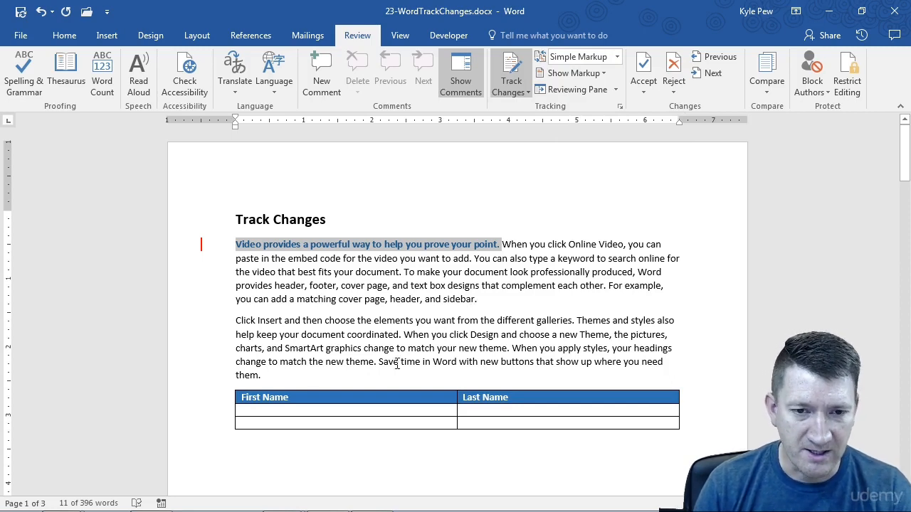
drag(379, 361, 391, 373)
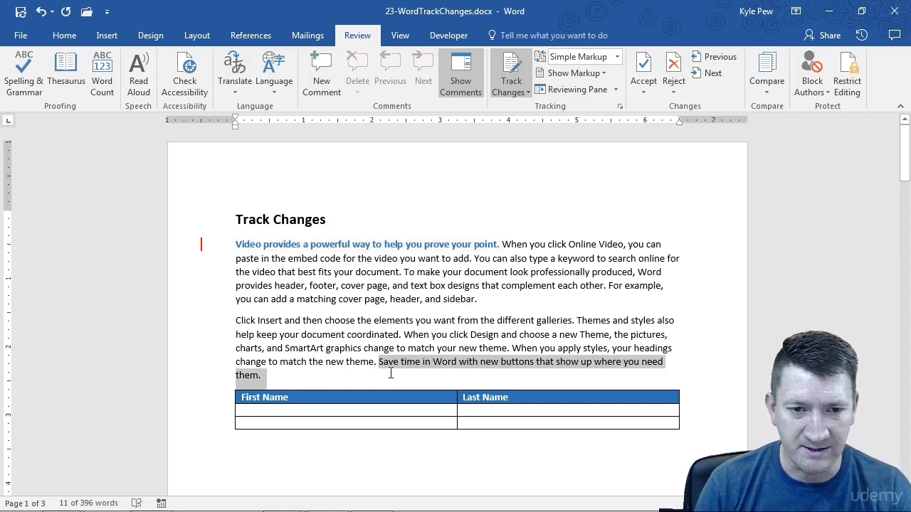
key(Delete)
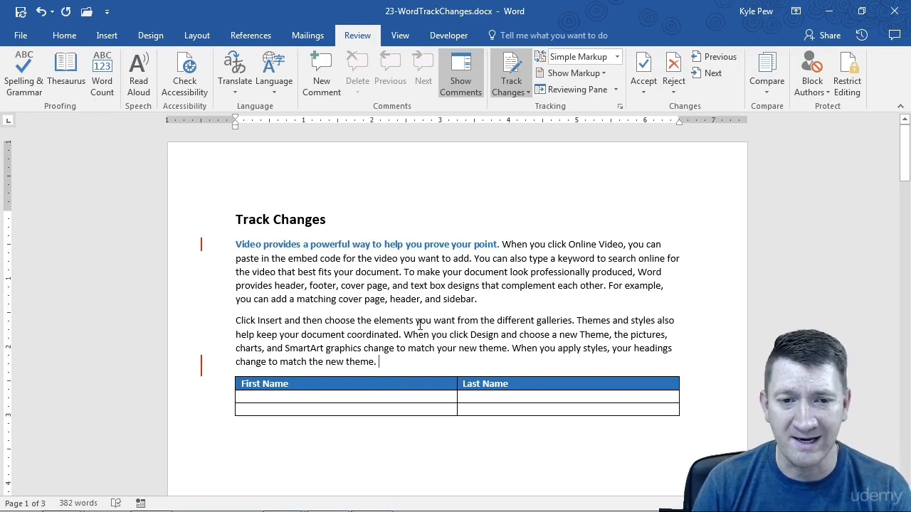
Insert a new line reading "Fun with Videos" after the first paragraph on page 2, beside the puppy picture.
scroll(396, 361, down, 15)
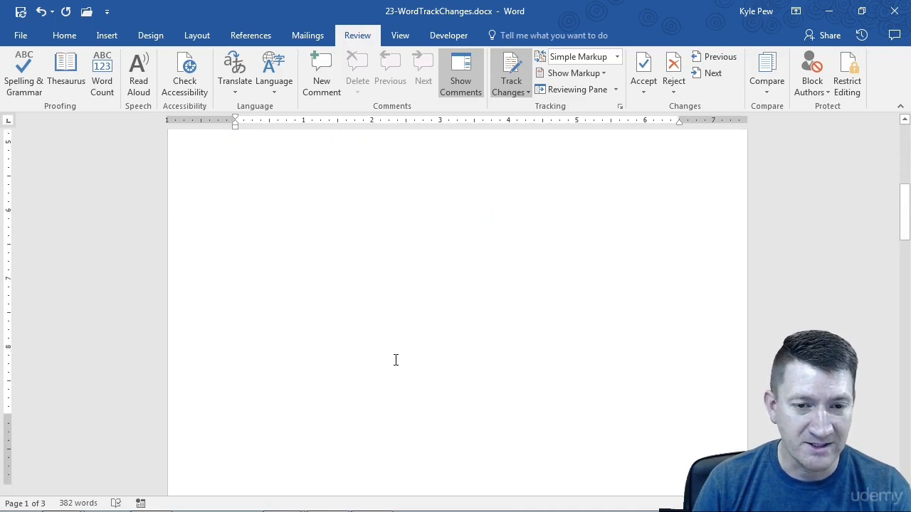
click(236, 297)
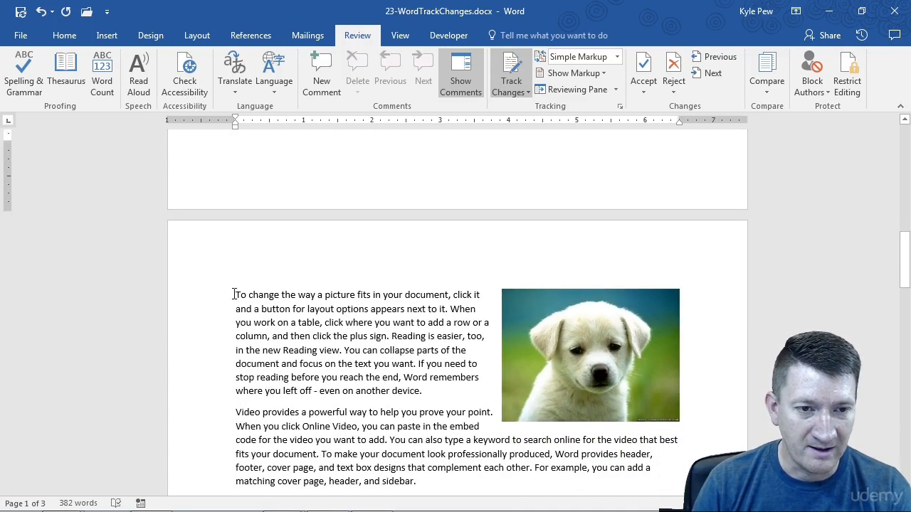
click(439, 390)
key(Return)
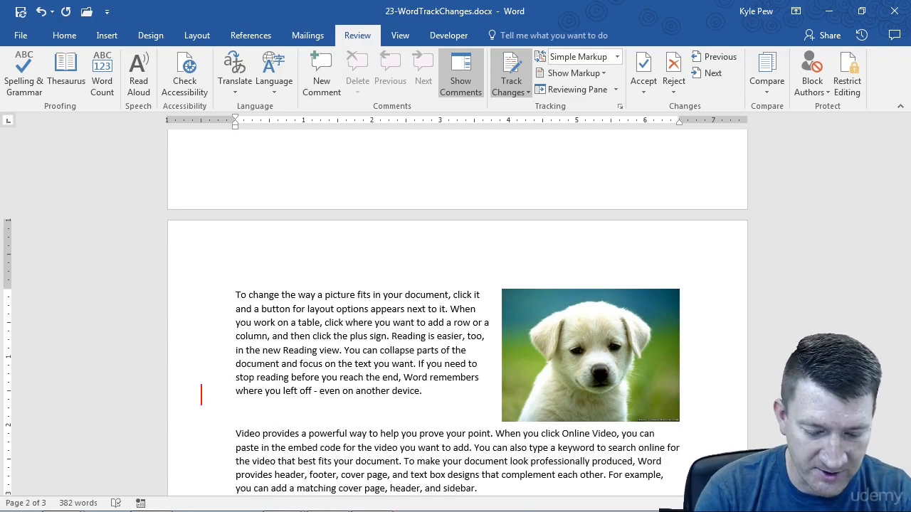
text(Fun with Videos)
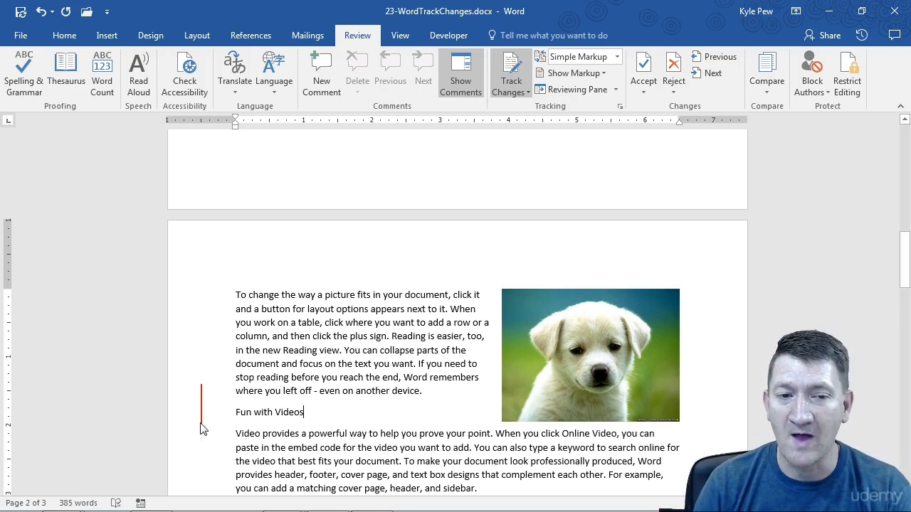
Format the "Fun with Videos" line as bold, 14 pt text in the blue Accent 1 color.
triple_click(269, 418)
key(ctrl+b)
key(ctrl+shift+period)
key(ctrl+shift+period)
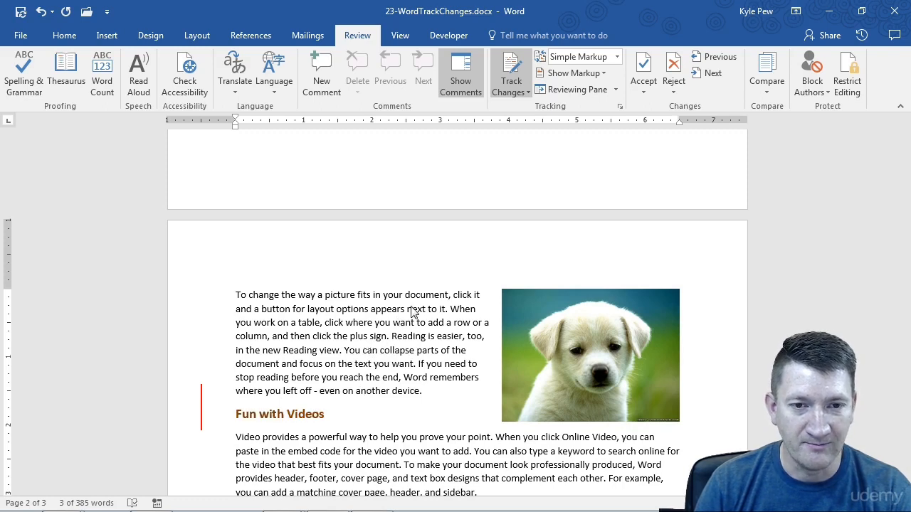
click(346, 418)
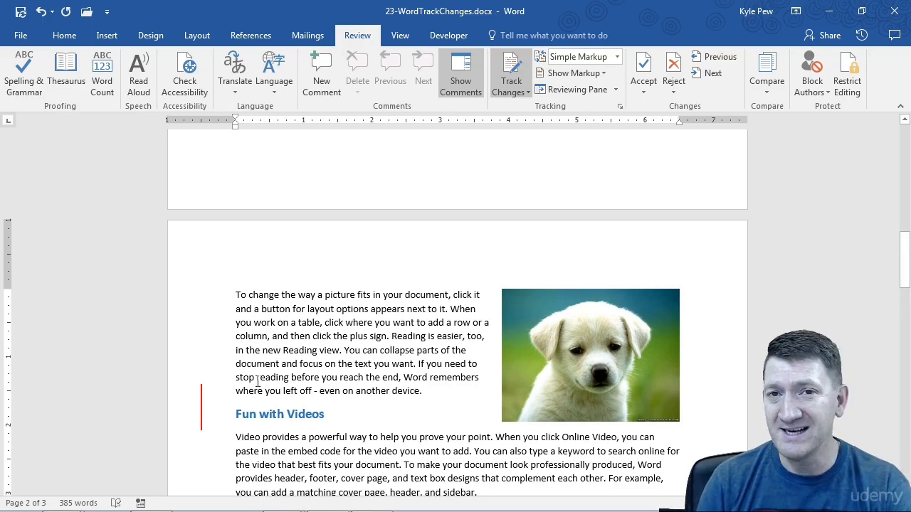
Switch the markup display to All Markup and examine the tracked formatting, the deleted sentence and the inserted "Fun with Videos" heading.
scroll(392, 329, up, 15)
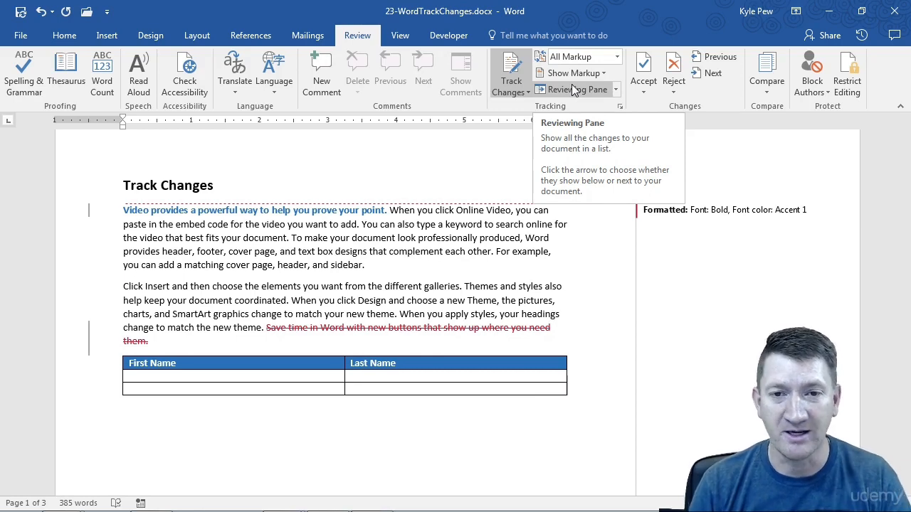
mouse_move(212, 208)
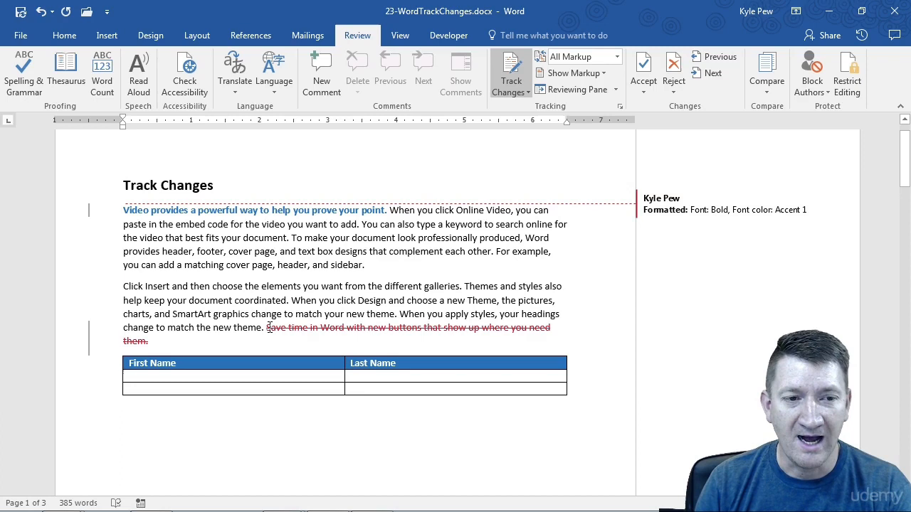
mouse_move(507, 329)
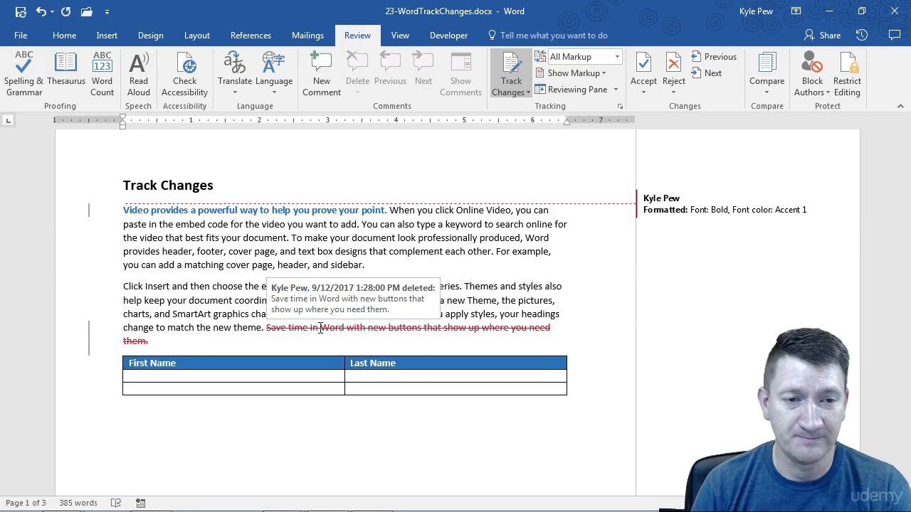
scroll(234, 335, down, 10)
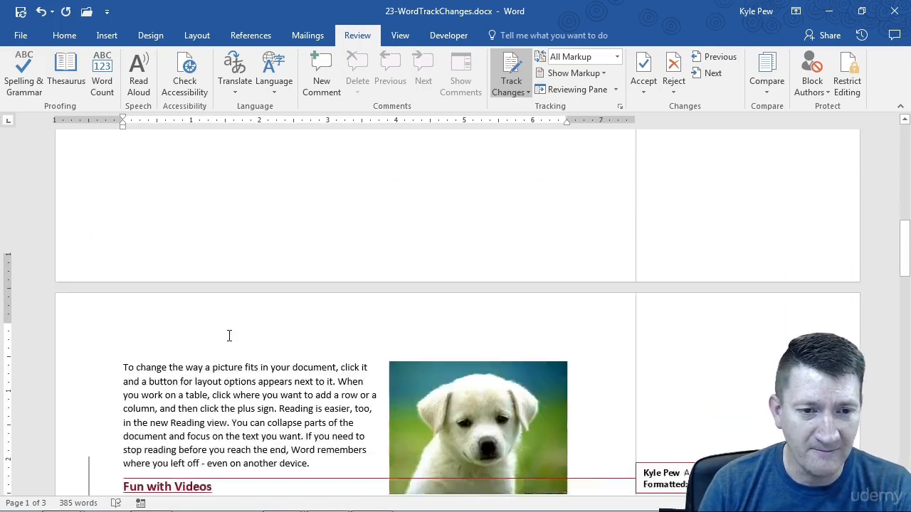
scroll(229, 336, down, 4)
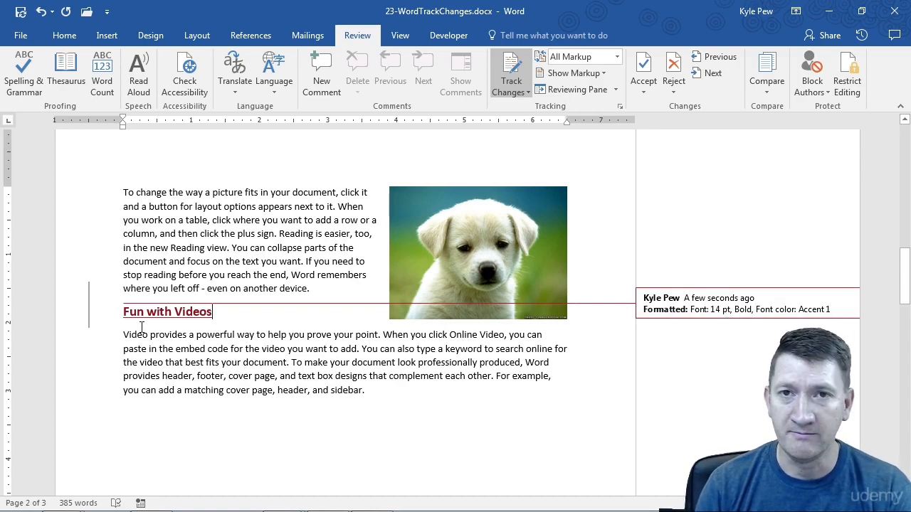
mouse_move(142, 327)
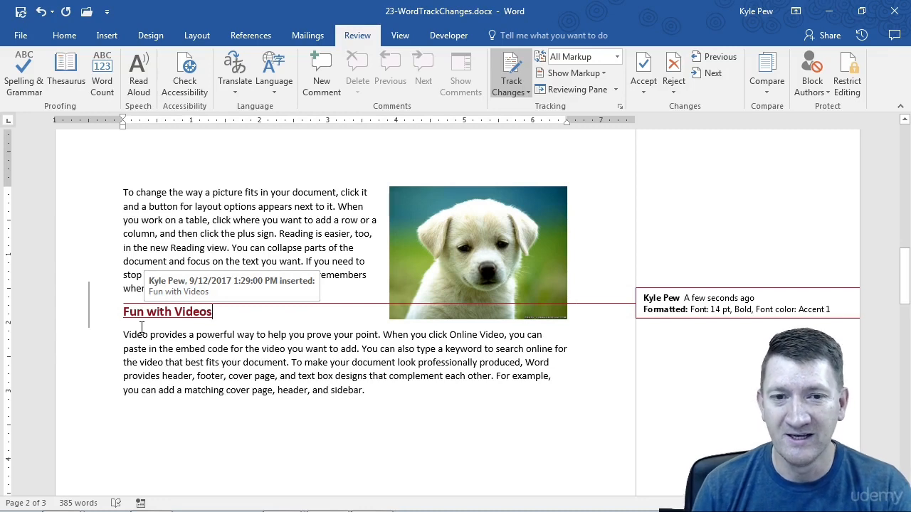
scroll(327, 345, up, 10)
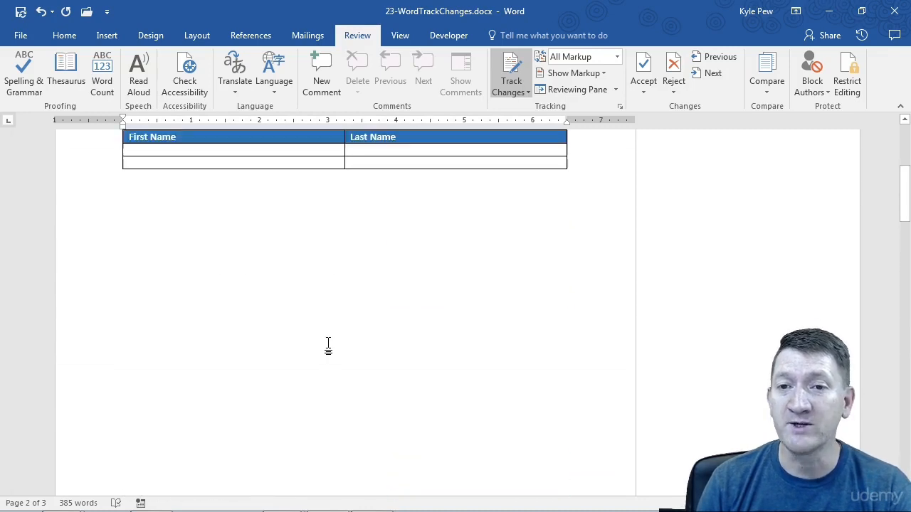
scroll(328, 345, up, 6)
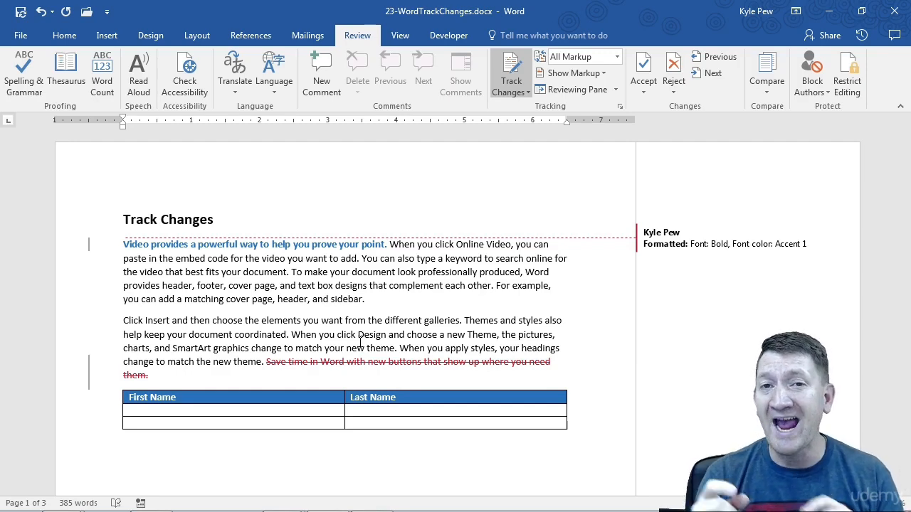
Toggle the tracked changes beside the first paragraph between Simple Markup and All Markup, ending with Simple Markup.
click(665, 235)
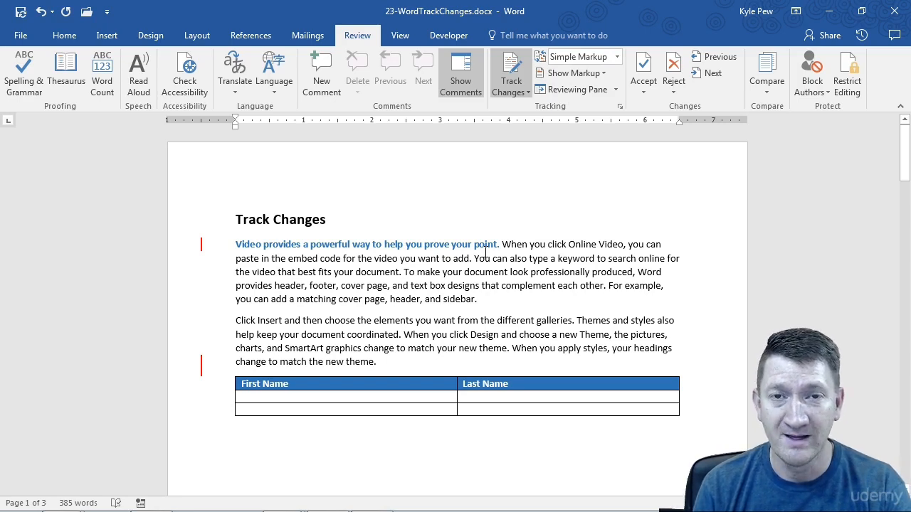
click(202, 246)
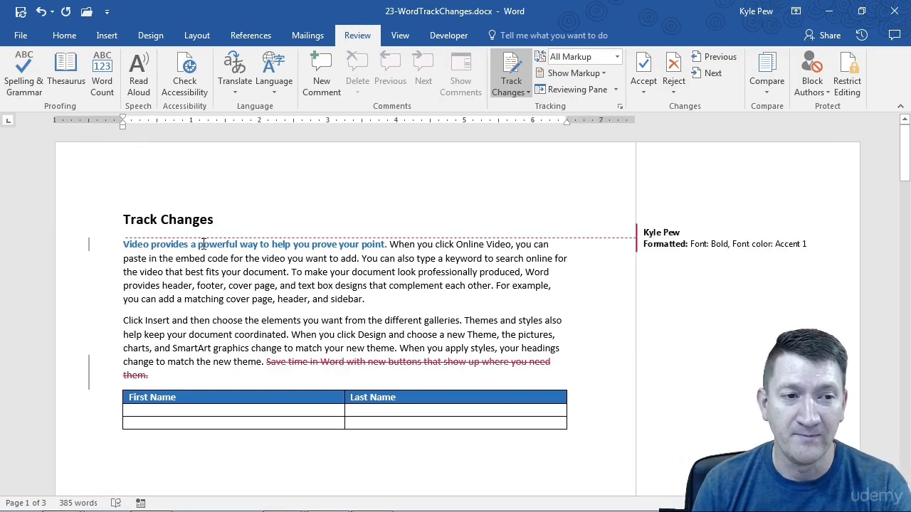
click(89, 245)
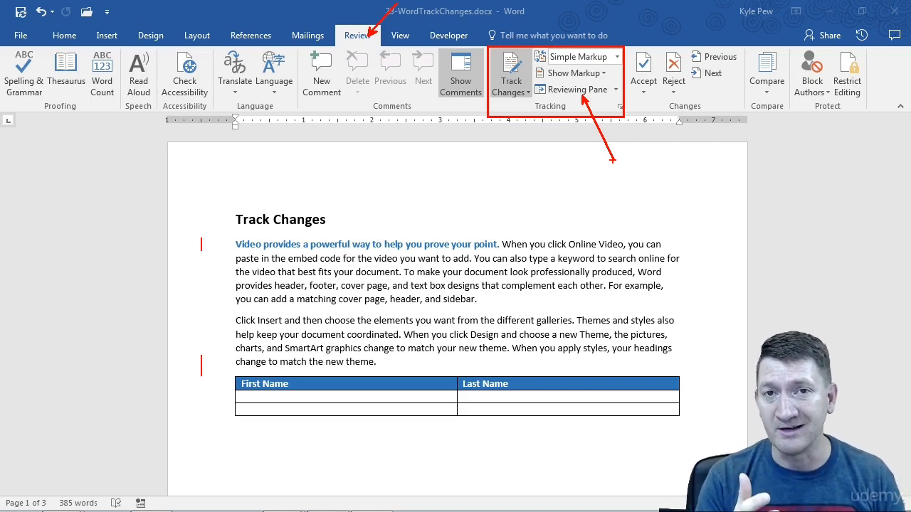
drag(627, 43, 742, 122)
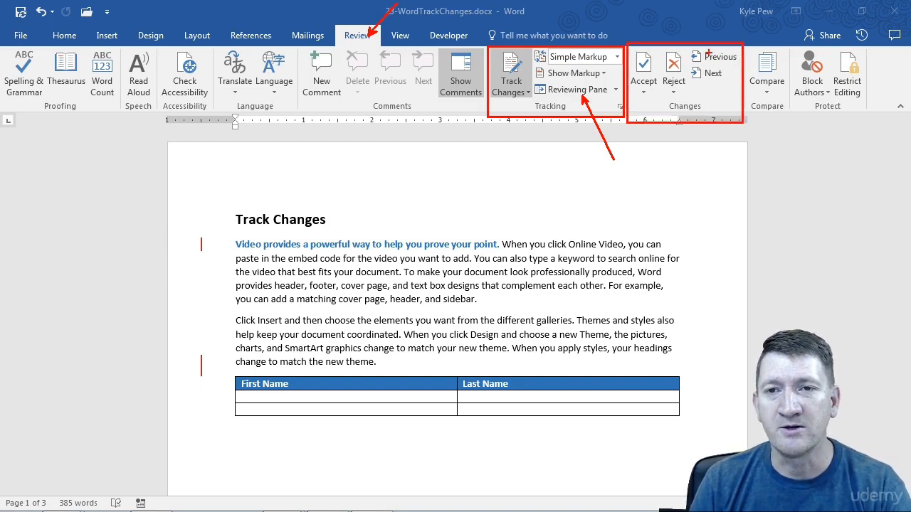
drag(689, 47, 745, 86)
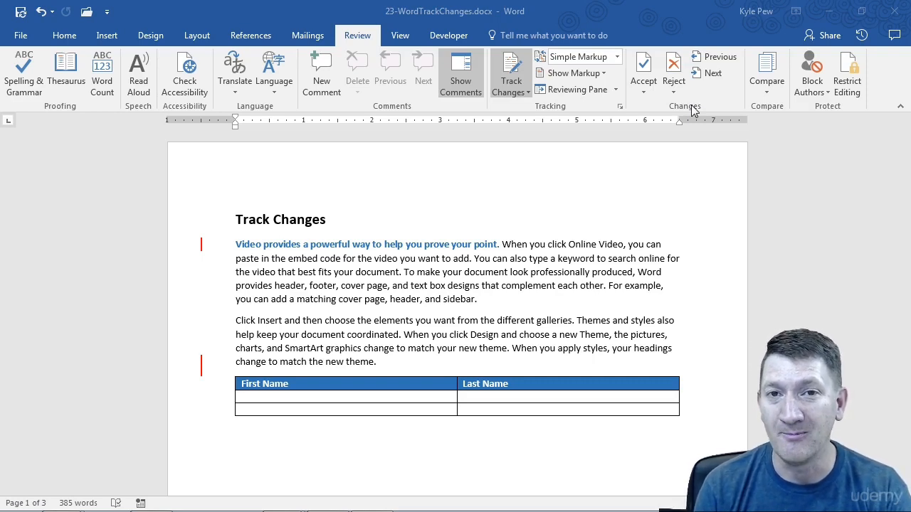
In the list of revisions, accept the first sentence's bold Accent 1 formatting and reject the deletion of the "Save time in Word" sentence.
click(603, 90)
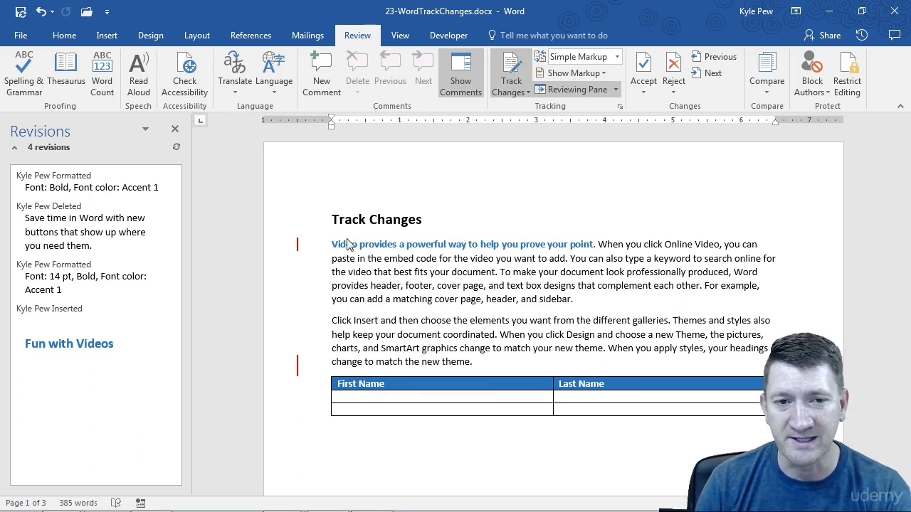
right_click(69, 191)
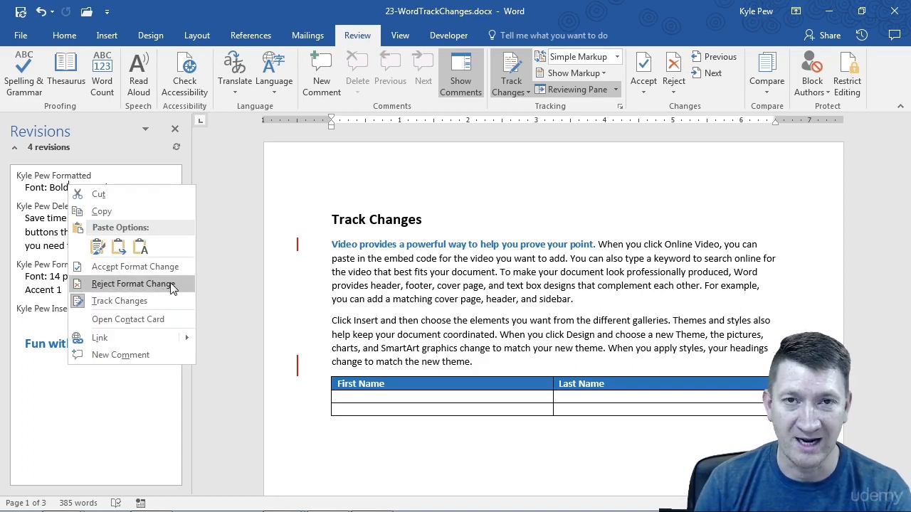
click(119, 271)
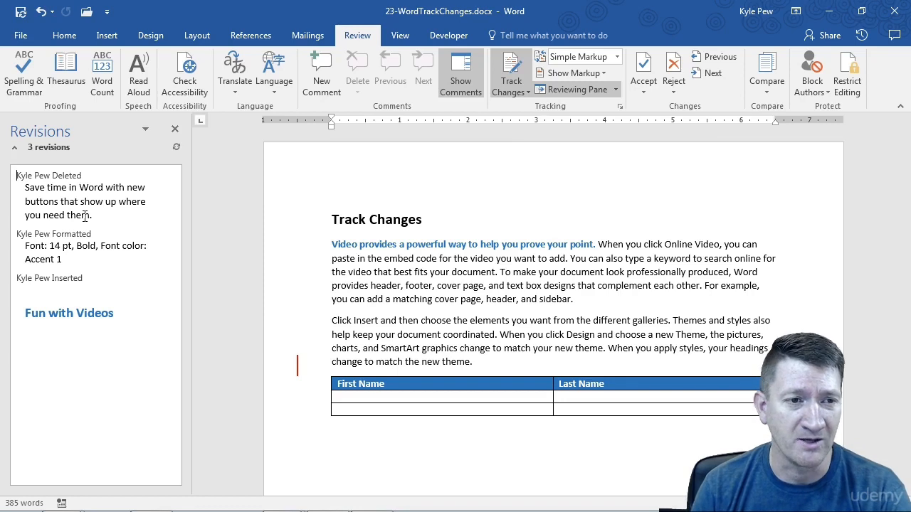
right_click(67, 192)
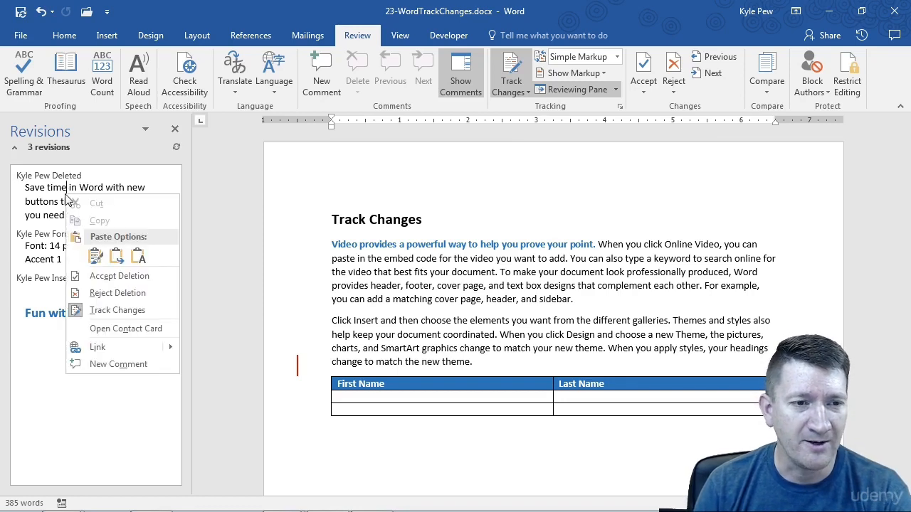
click(114, 296)
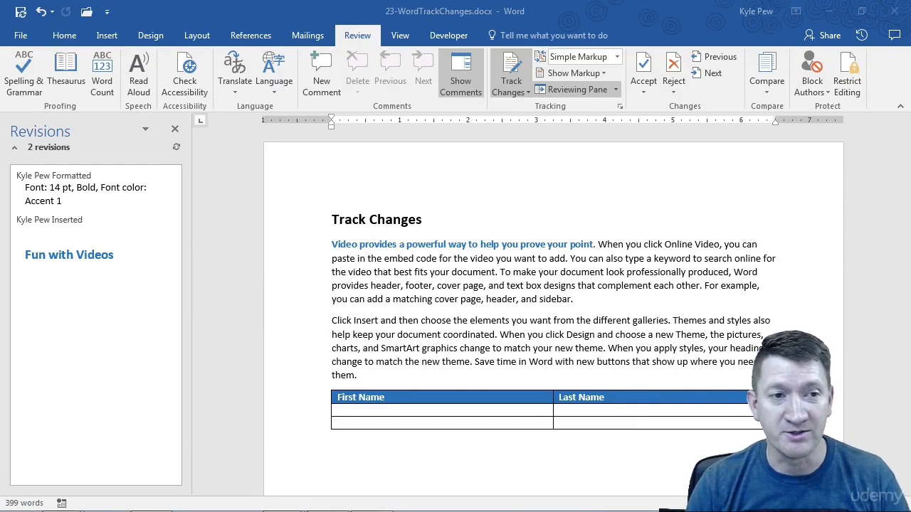
Accept both the 14 pt bold Accent 1 format change and the insertion of the "Fun with Videos" heading.
right_click(87, 190)
click(126, 271)
click(80, 212)
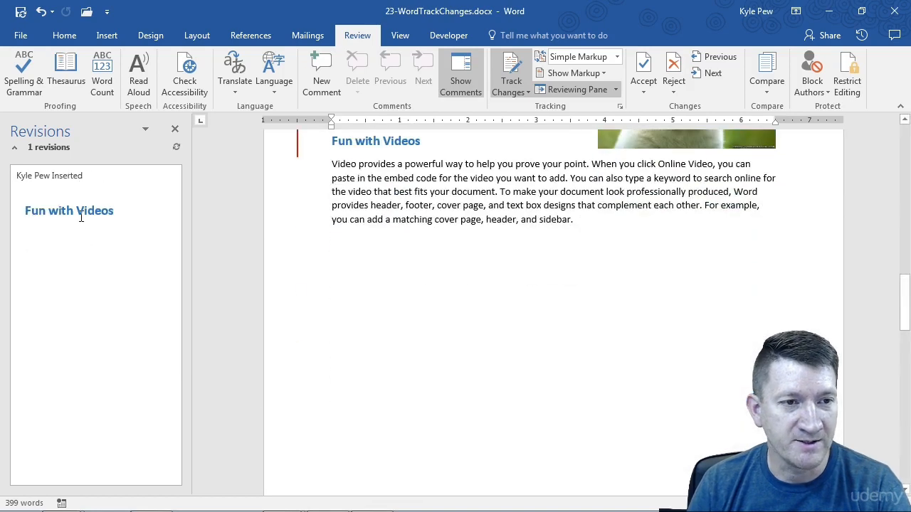
right_click(81, 221)
click(135, 298)
scroll(429, 238, up, 5)
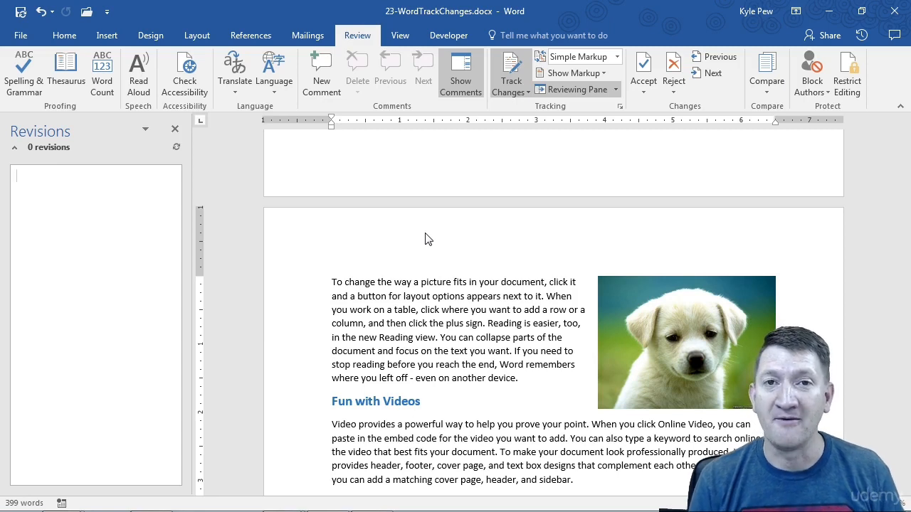
Close the list of revisions and turn off Track Changes for the document.
click(176, 131)
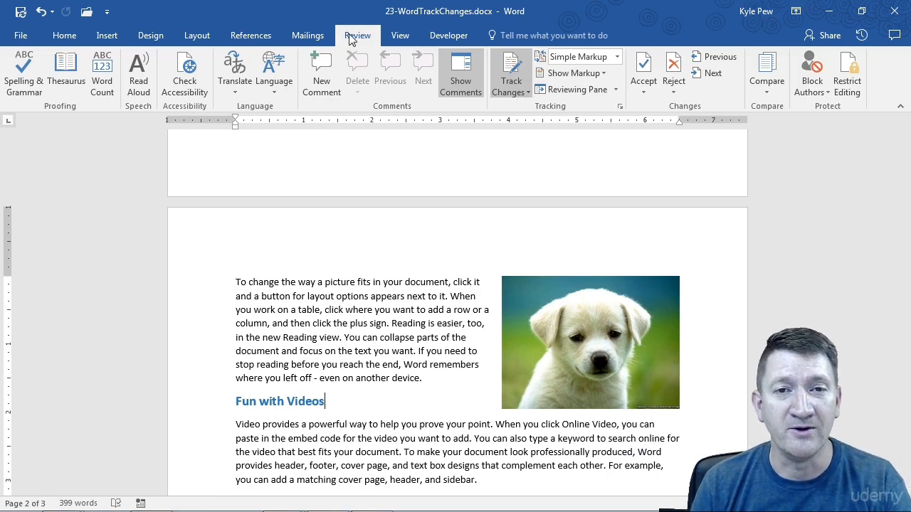
click(510, 67)
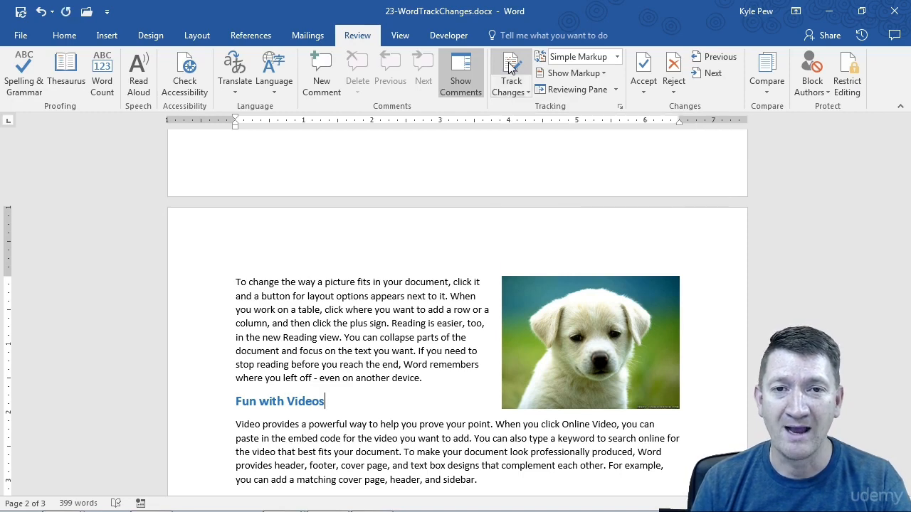